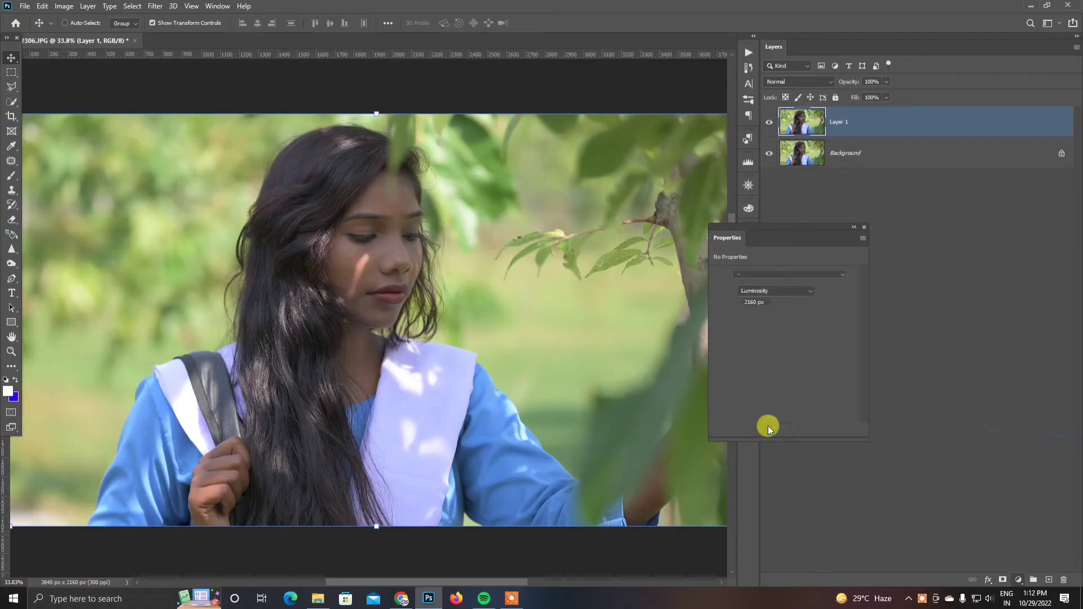
- Add a Curves adjustment layer above Layer 1 and raise the midtones of the RGB curve to brighten the portrait
drag(787, 235, 839, 236)
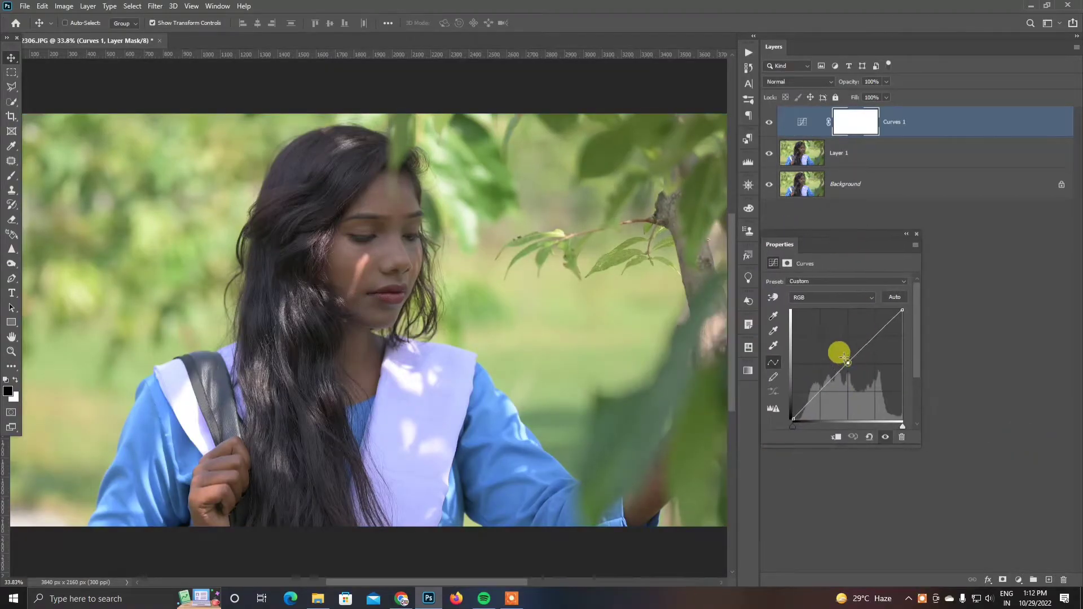
mouse_move(836, 353)
mouse_down()
mouse_move(831, 341)
mouse_move(837, 349)
mouse_up()
click(916, 236)
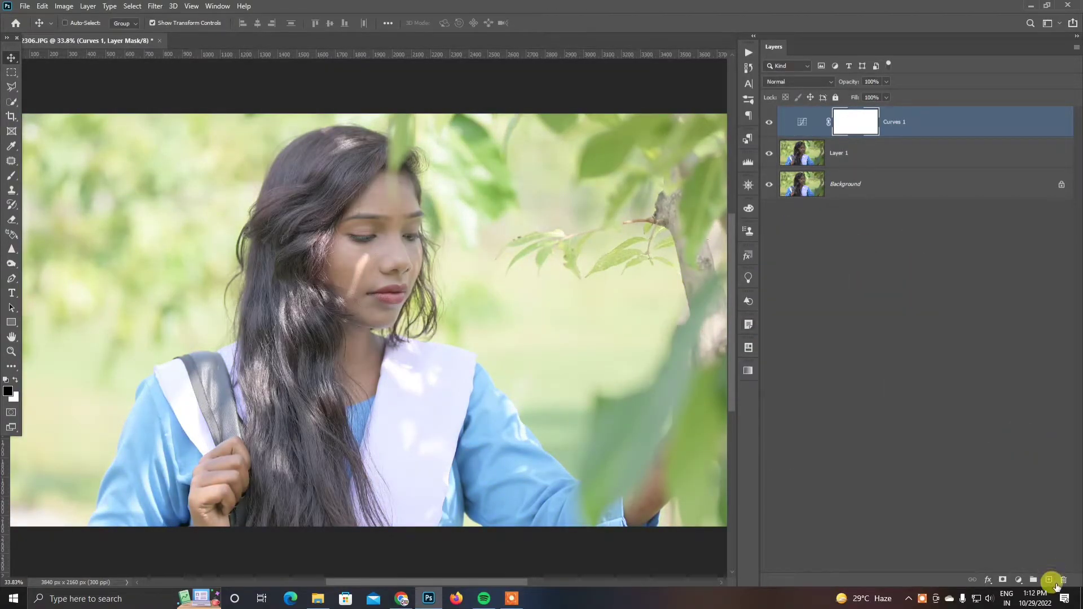
- Add a Levels adjustment layer with a lowered white input level and merge it with the Curves adjustment and Layer 1
click(1020, 580)
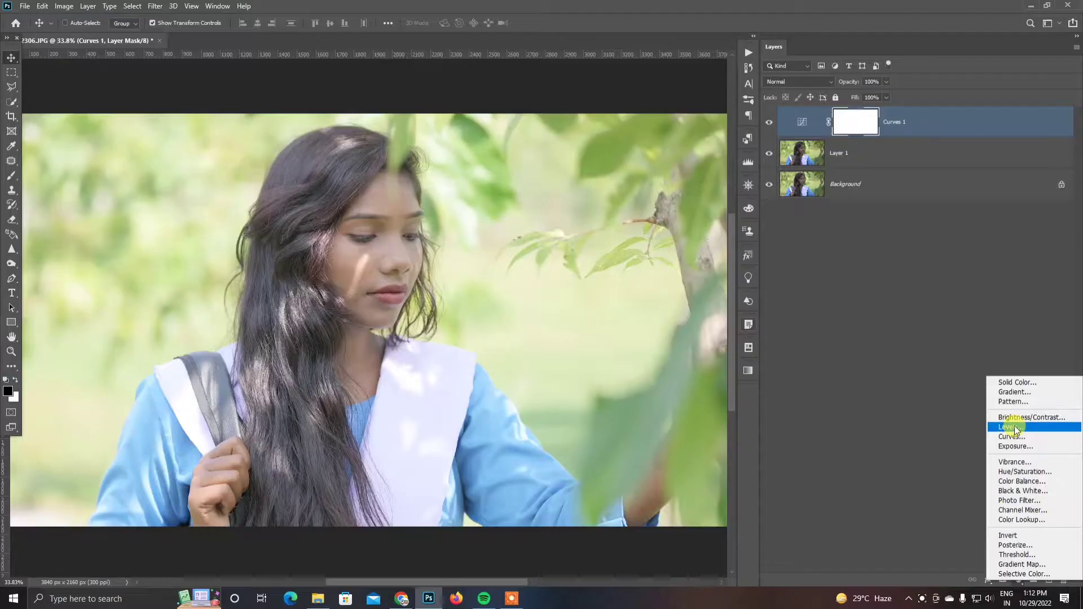
click(1015, 427)
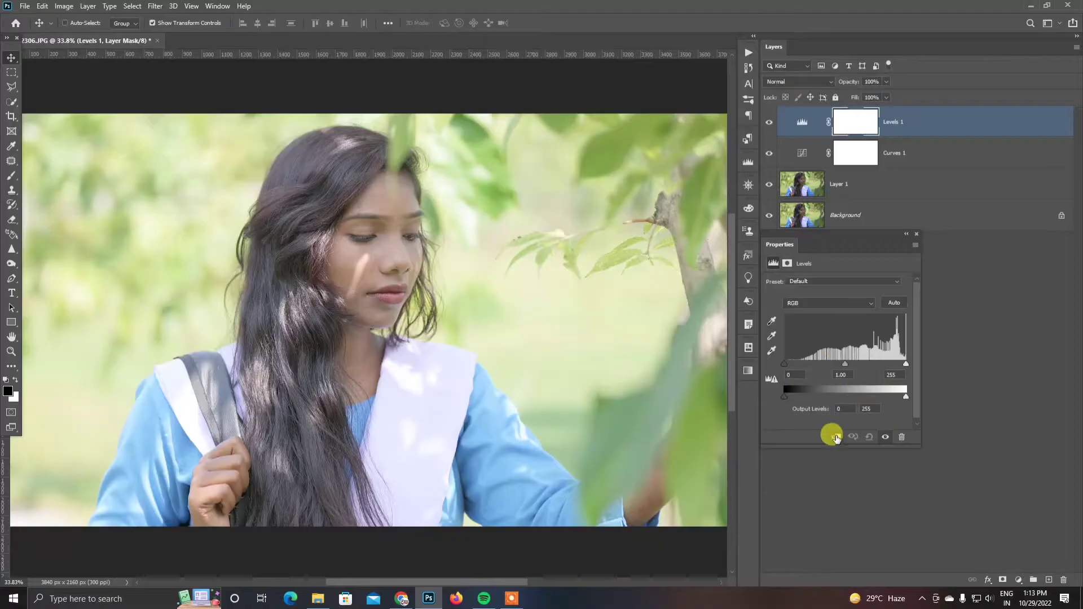
drag(905, 364, 897, 371)
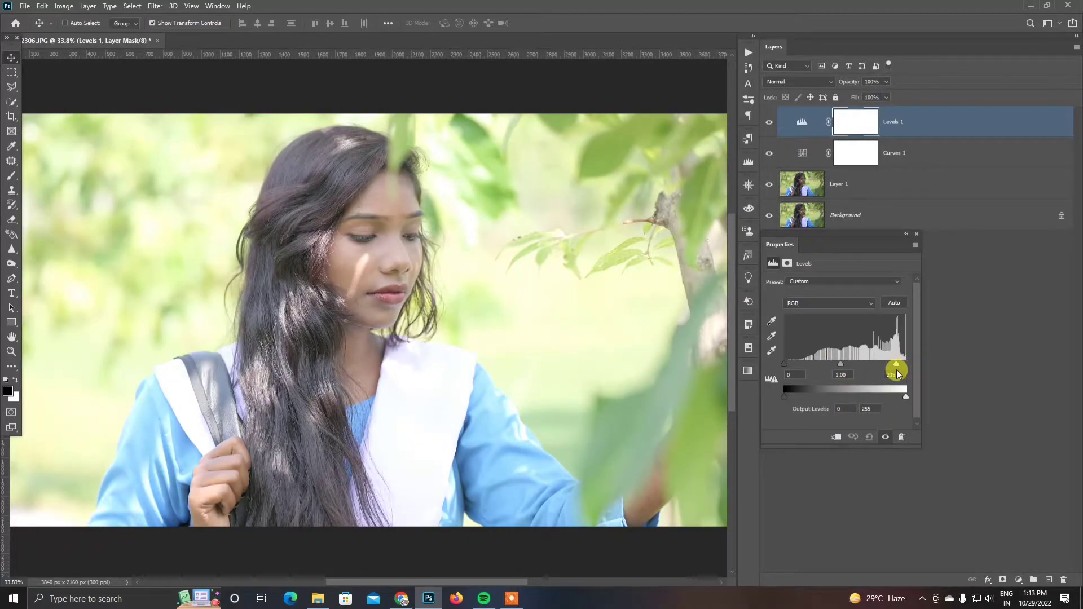
click(916, 234)
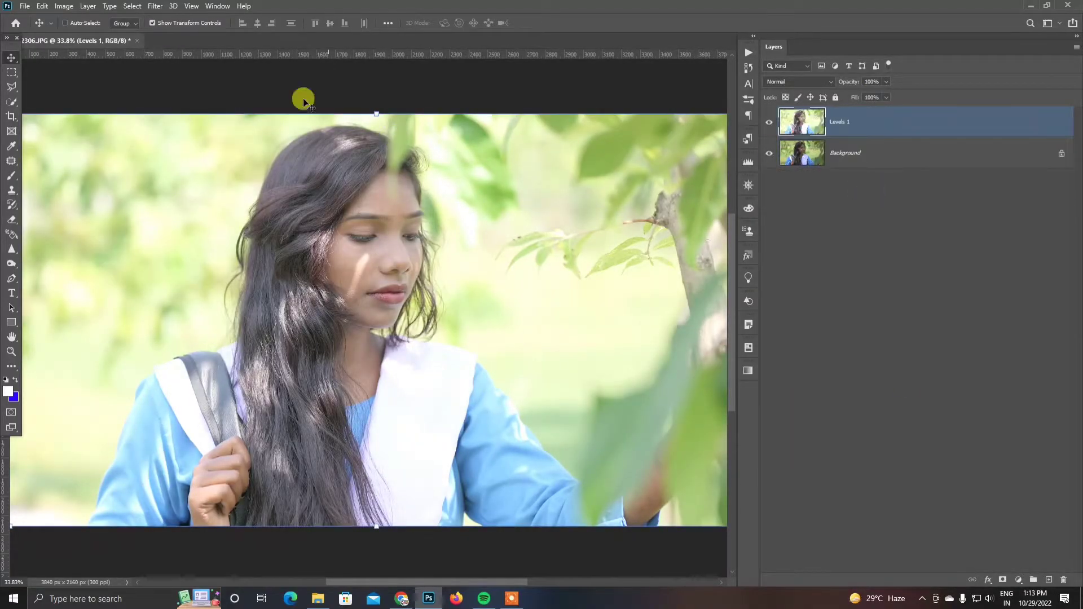
- In the Camera Raw Filter, set Exposure +0.05, Texture +18, Clarity +11, Dehaze +20, Vibrance +17 and Saturation +11
click(156, 6)
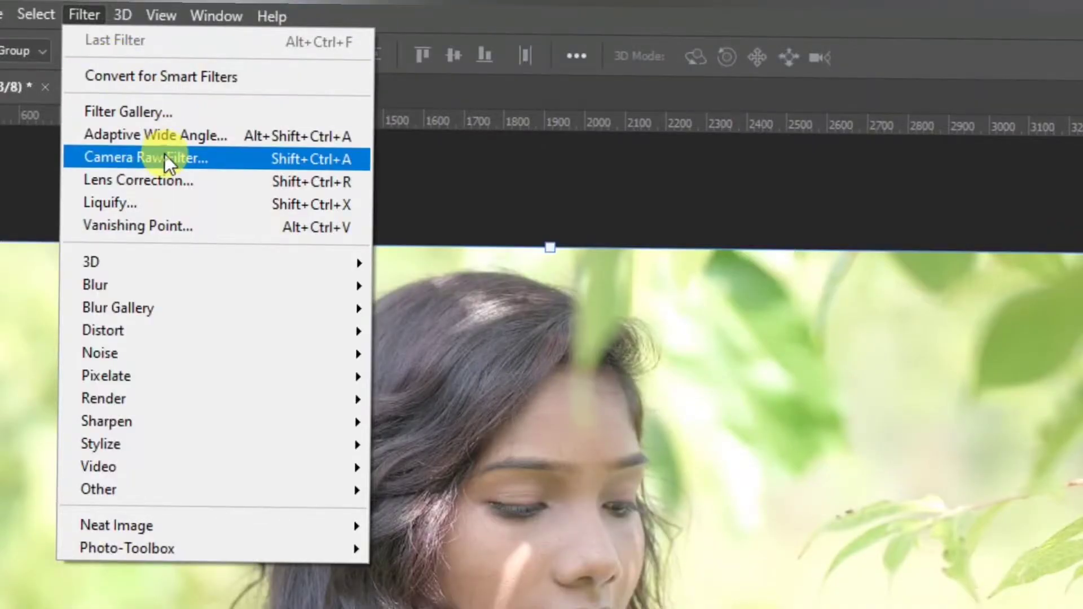
click(165, 155)
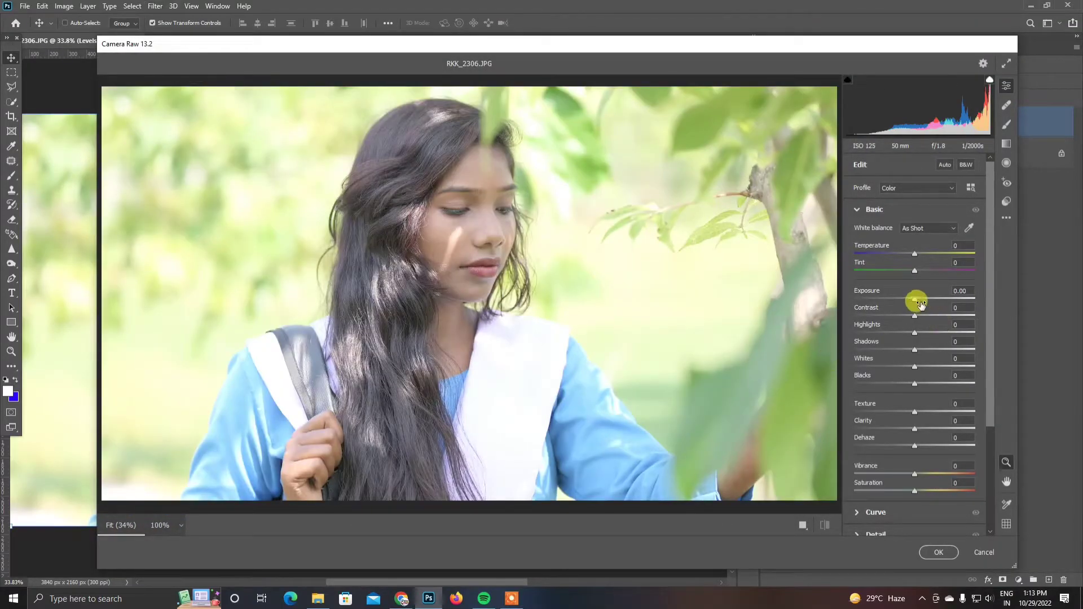
drag(921, 305, 917, 305)
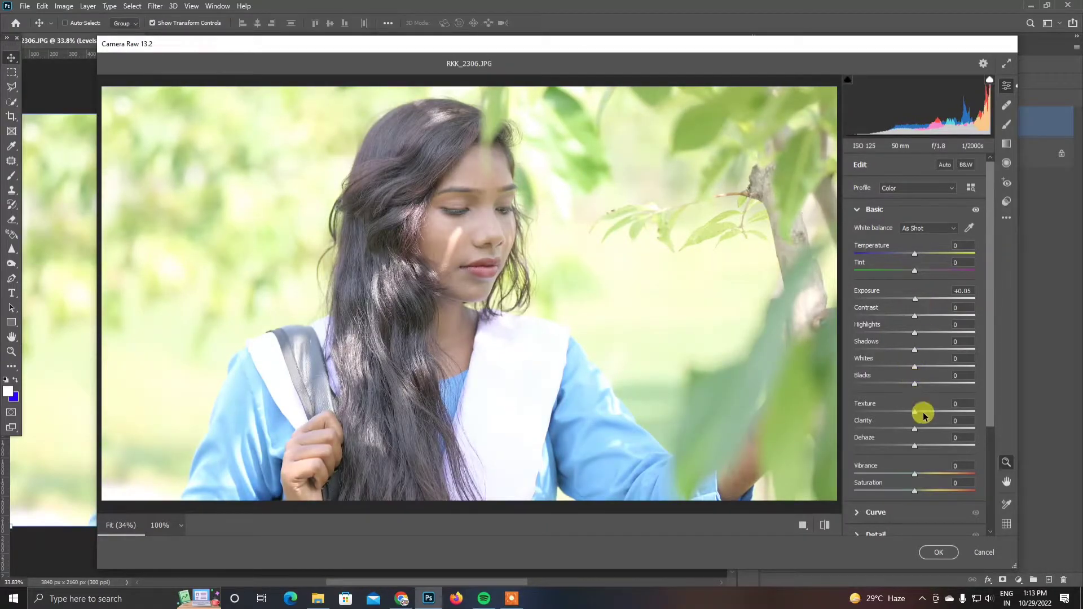
drag(914, 411, 929, 417)
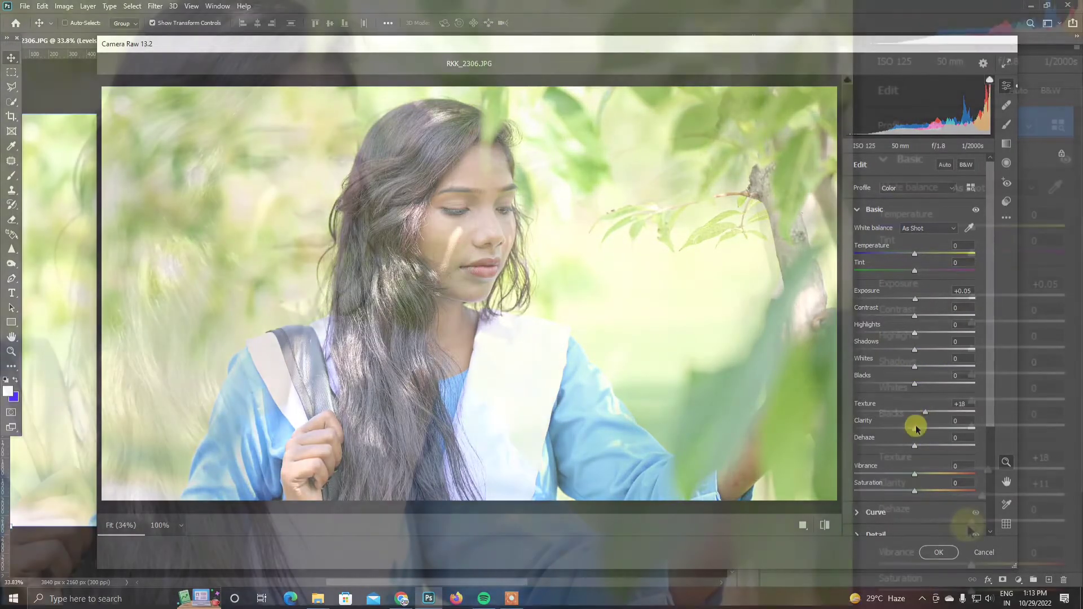
drag(914, 446, 938, 448)
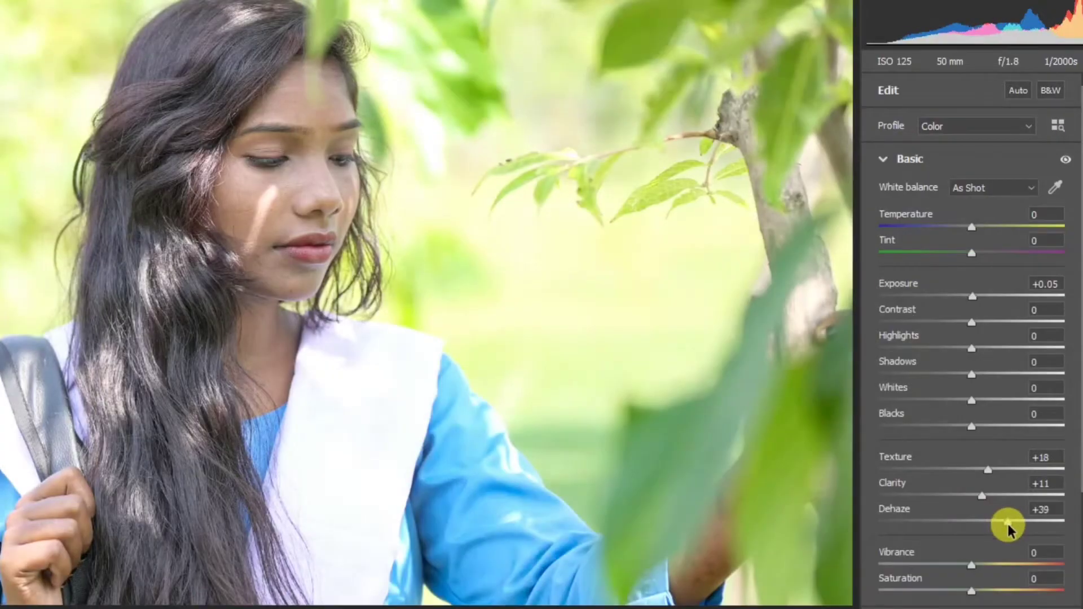
drag(1008, 527, 989, 523)
drag(971, 565, 983, 591)
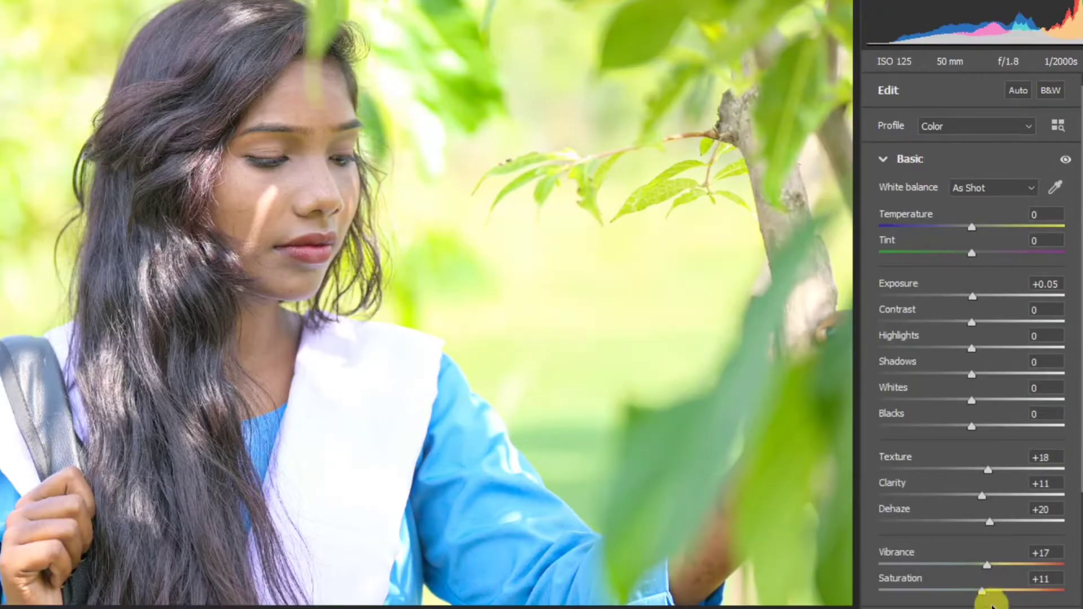
- Set the Color Mixer hues to Reds -16, Oranges -8, Greens +46, Aquas -87, Blues +10, Purples +28 and Magentas +21
click(882, 161)
click(881, 264)
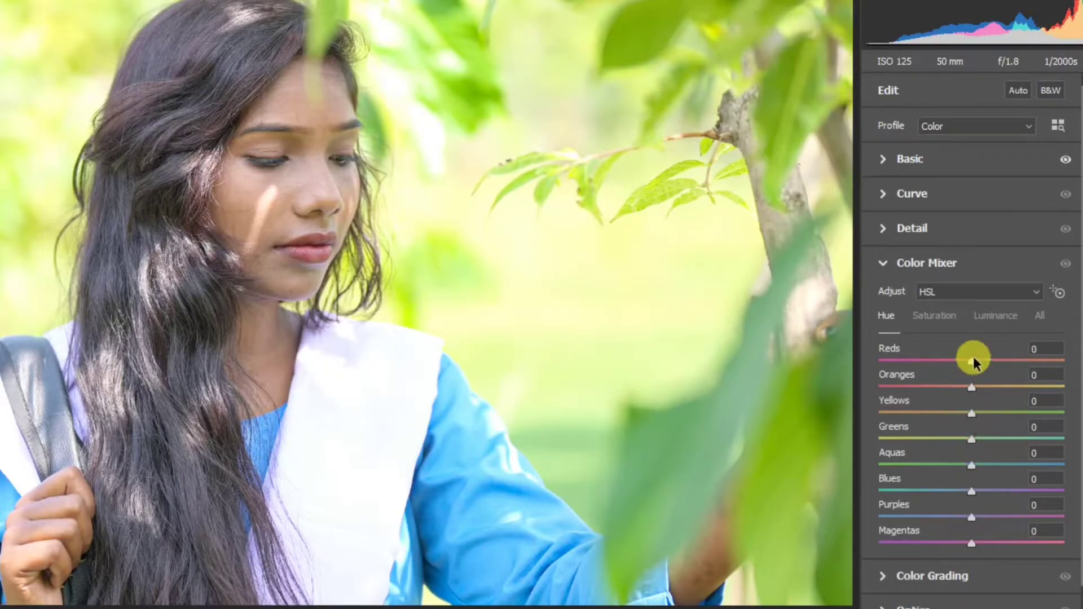
drag(976, 363, 1066, 362)
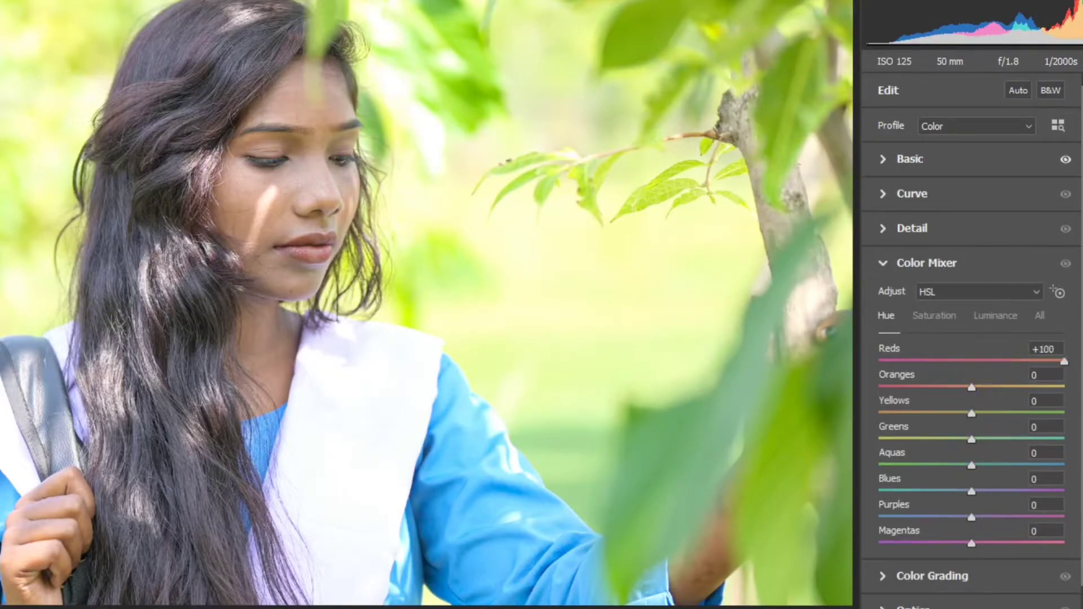
drag(967, 360, 959, 390)
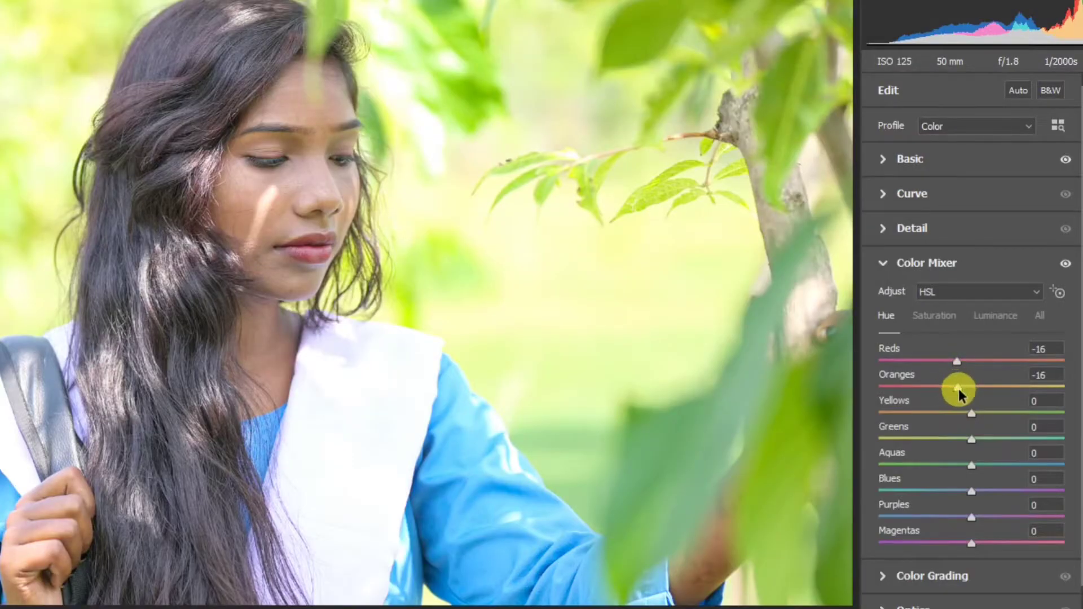
drag(971, 465, 891, 468)
drag(969, 437, 1017, 455)
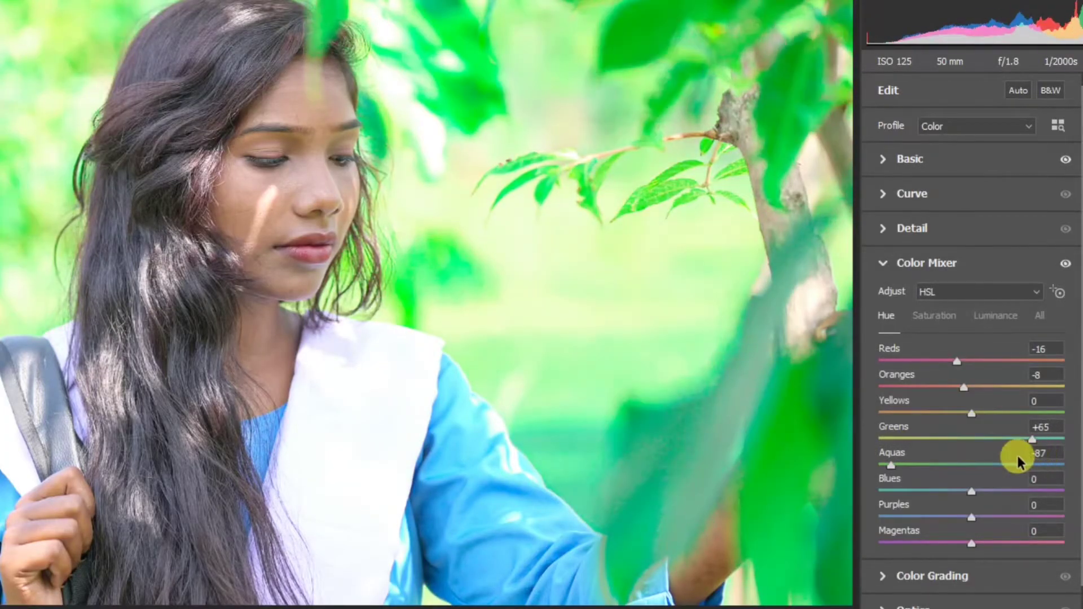
drag(973, 488, 1057, 510)
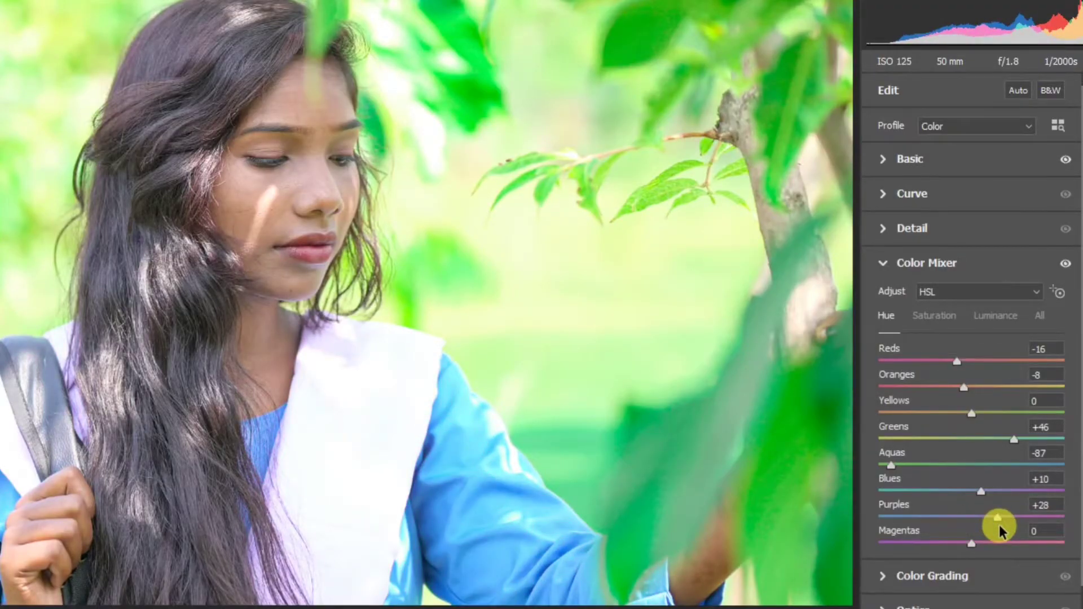
drag(972, 543, 992, 543)
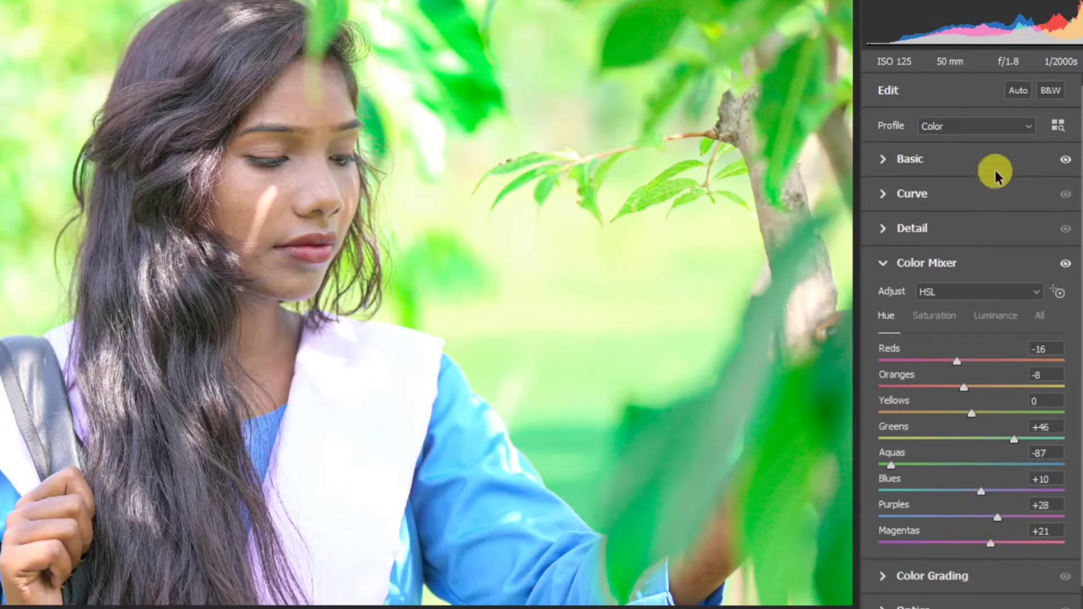
- Set the Color Mixer saturation to Reds +20, Oranges +21, Yellows +13, Greens +34, Aquas +24, Blues +15 and Magentas +34
click(921, 317)
drag(971, 361, 986, 492)
drag(973, 544, 1004, 544)
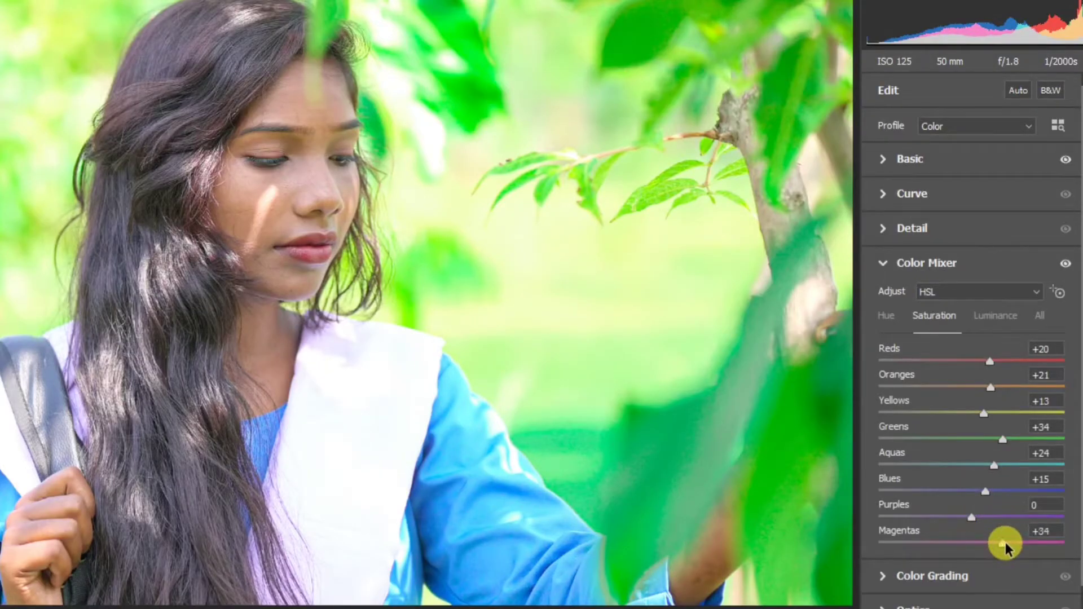
- Set the Color Mixer luminance to Reds +7, Oranges +21, Yellows -14, Greens -23, Aquas -16, Blues -18, Purples -24 and Magentas -33
click(981, 315)
drag(976, 359, 997, 365)
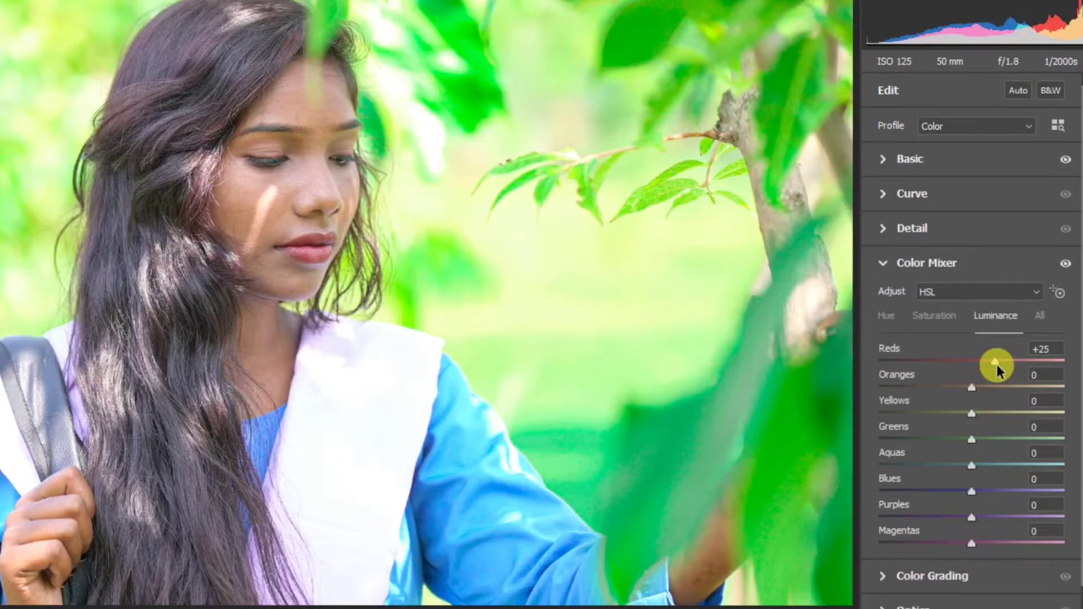
drag(997, 364, 970, 465)
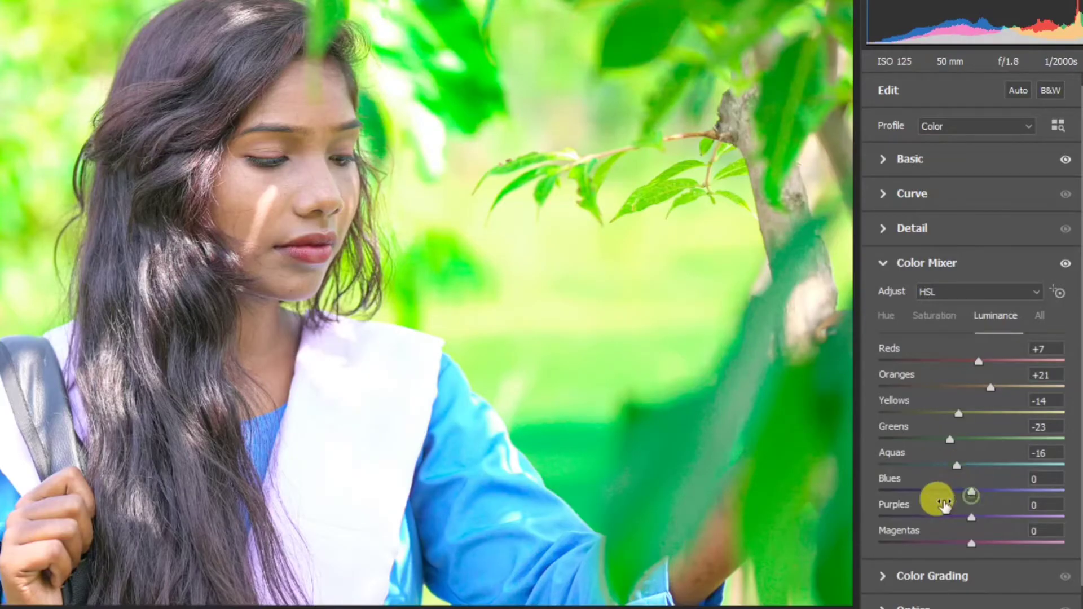
drag(971, 491, 946, 519)
click(941, 547)
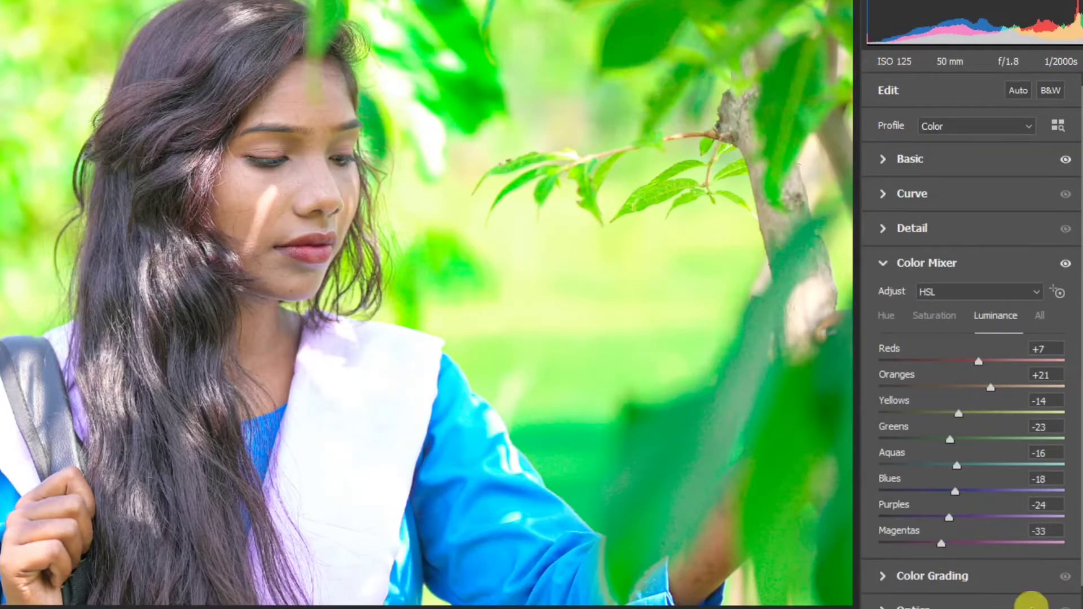
- Set the vignetting effect to -36 and apply the Camera Raw adjustments to the layer
scroll(1069, 533, down, 2)
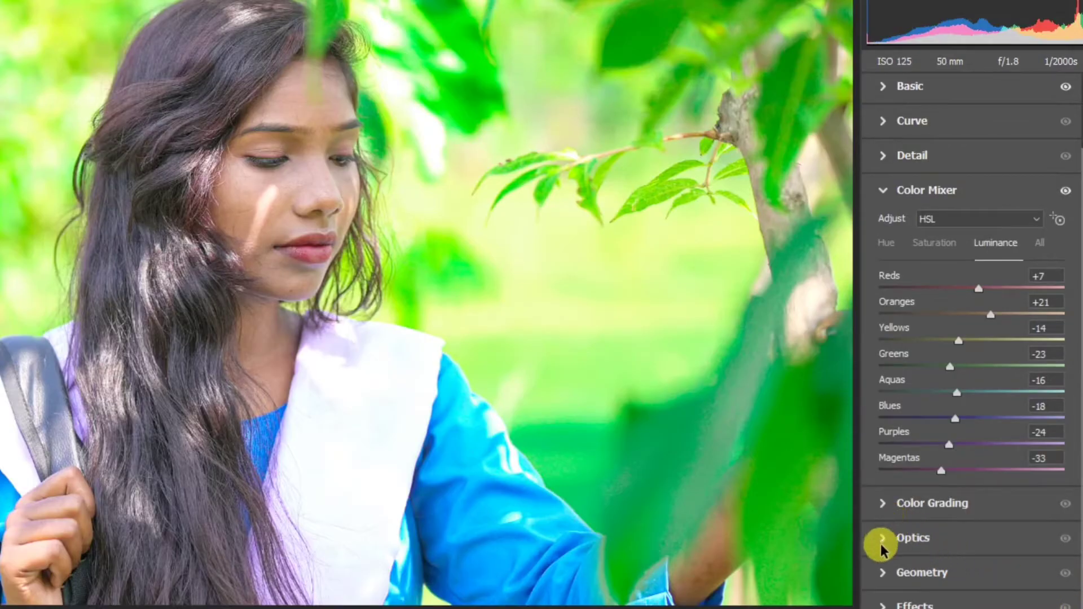
click(883, 605)
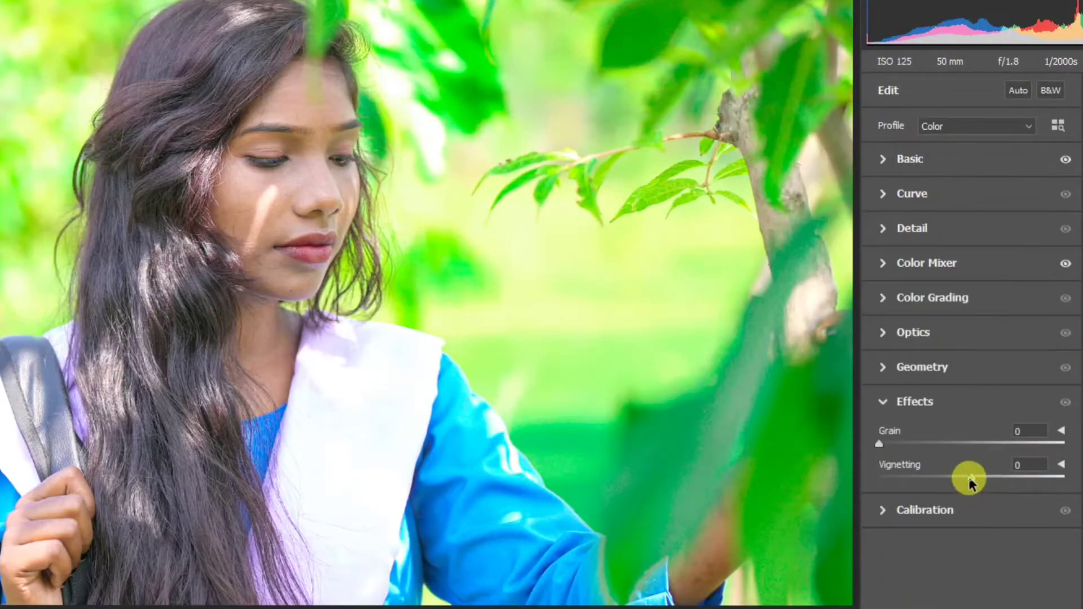
drag(970, 479, 938, 491)
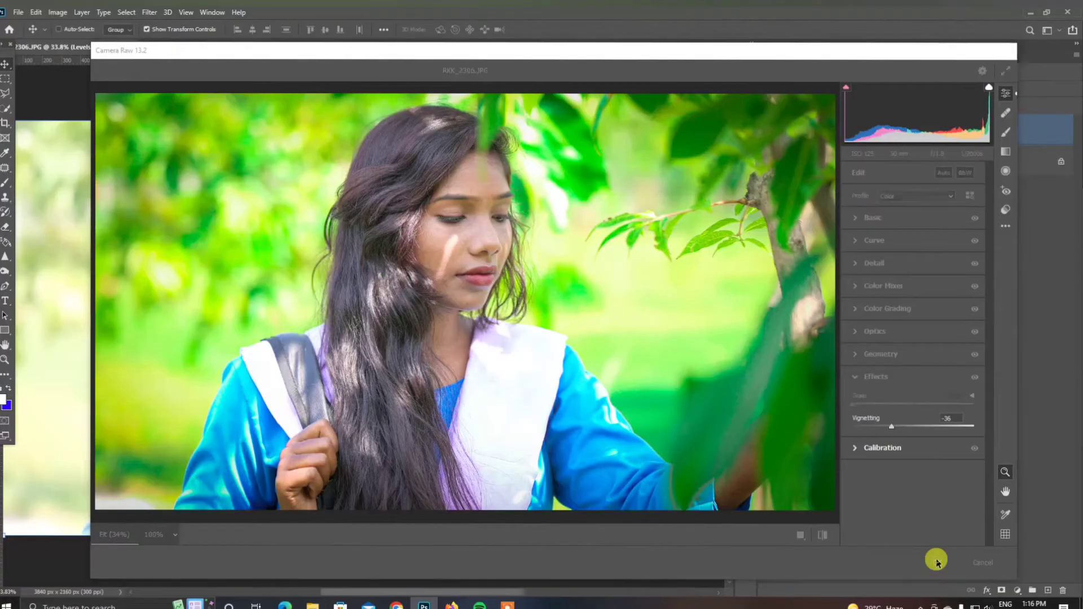
click(935, 561)
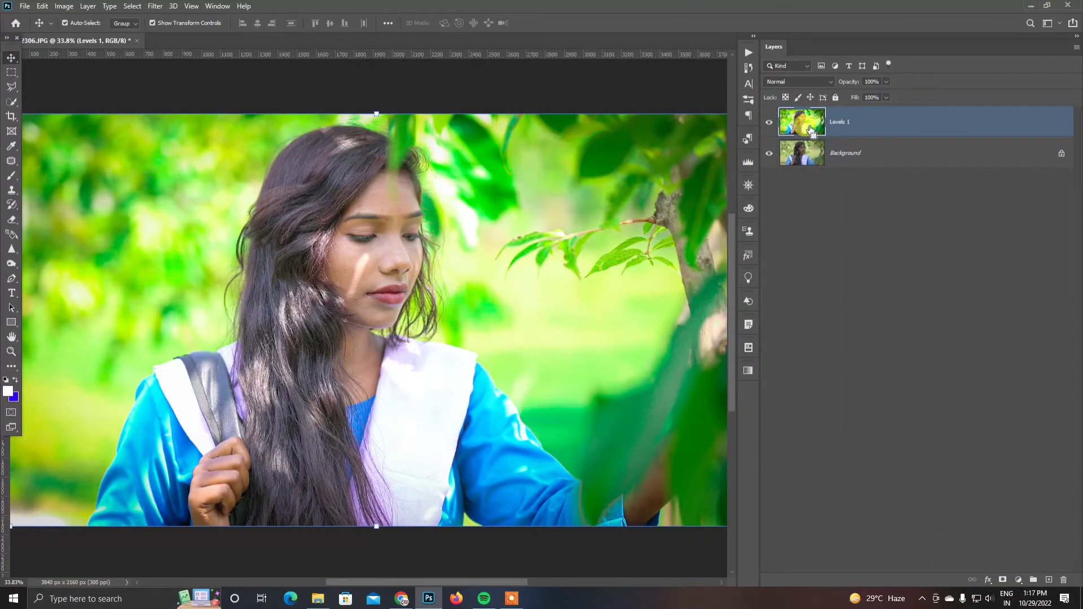
- Duplicate the Levels 1 layer and configure the Mixer Brush with Wet 18%, Load 33%, Mix 33% and Flow 40%
key(ctrl+j)
scroll(354, 242, up, 3)
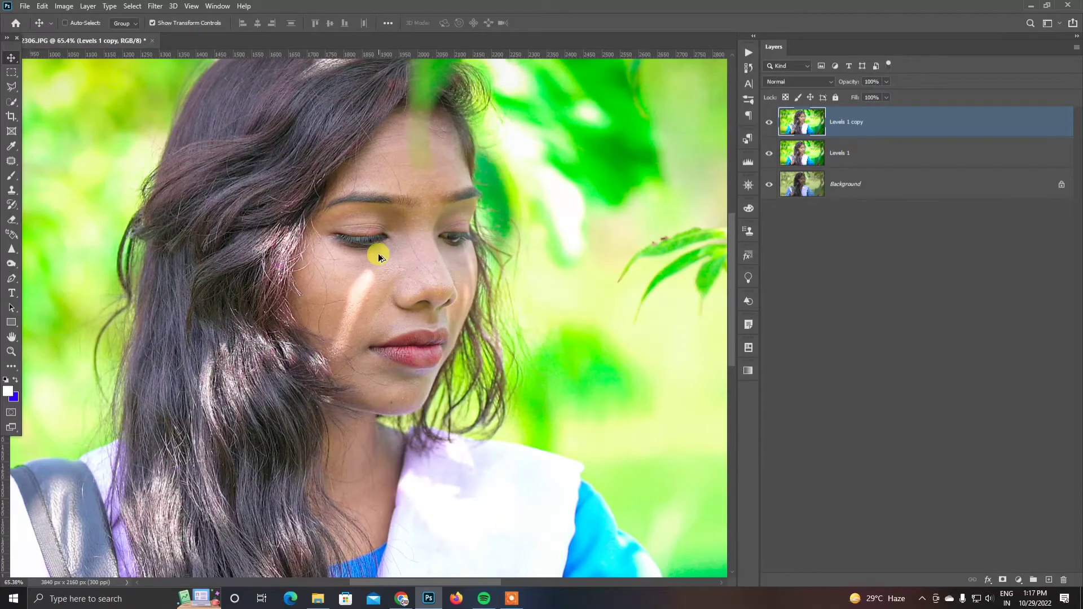
scroll(378, 253, up, 2)
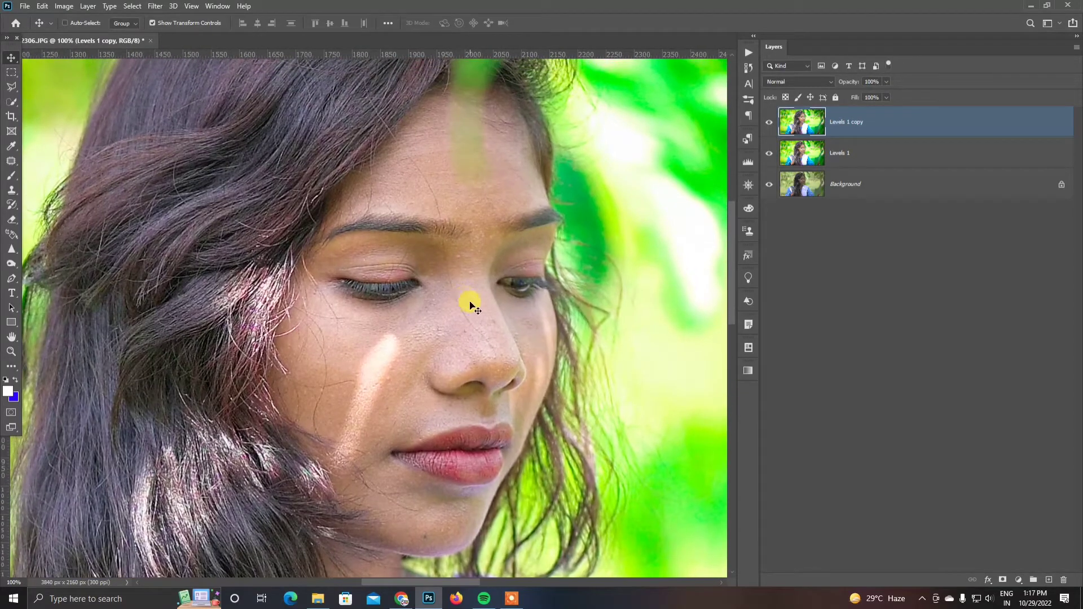
click(12, 179)
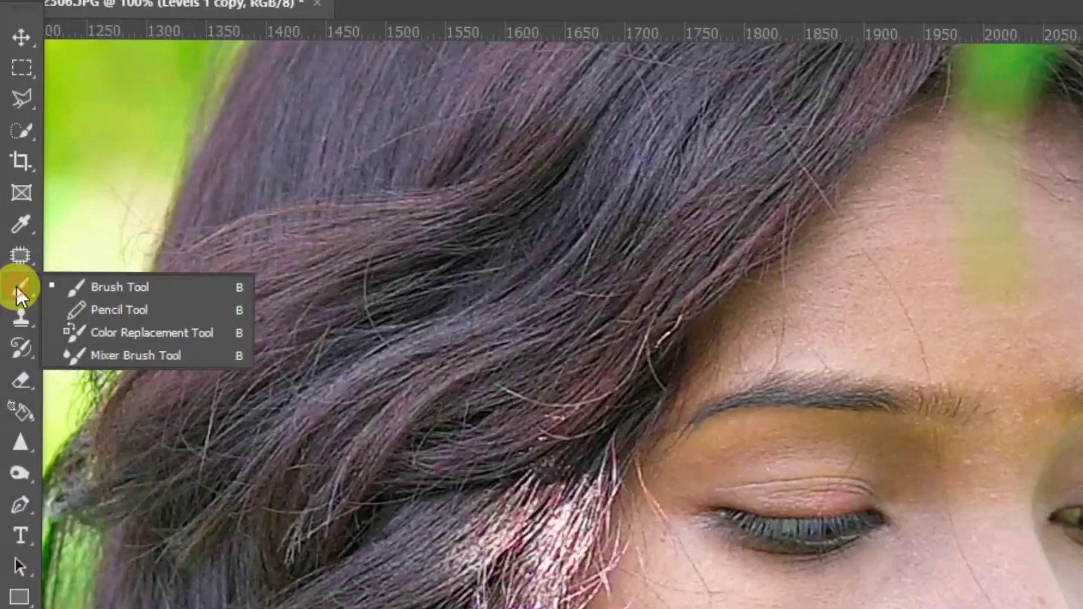
click(42, 213)
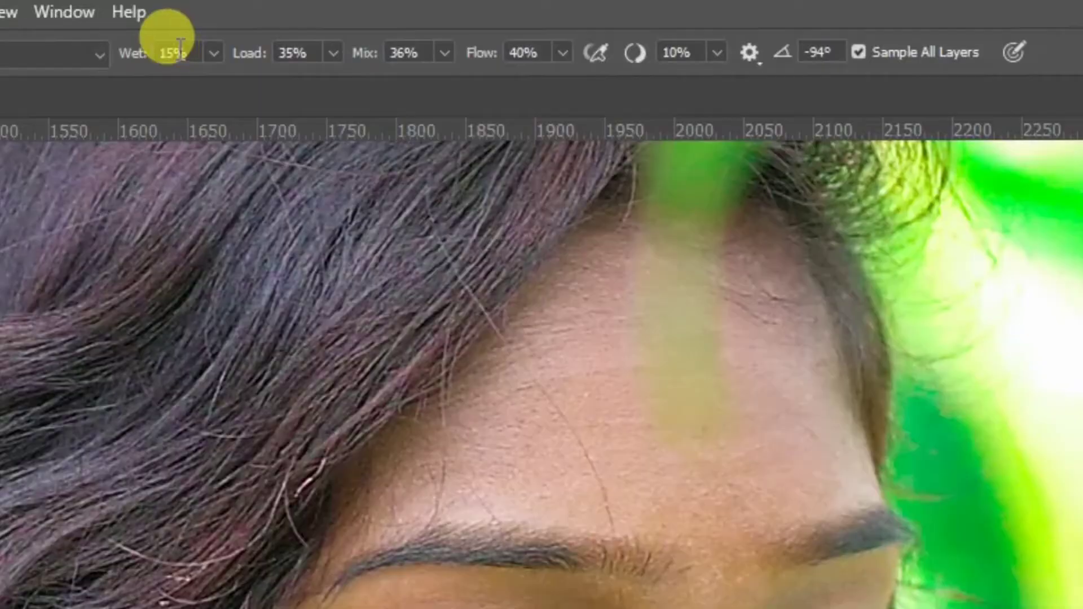
drag(264, 21, 244, 29)
text(15)
key(Tab)
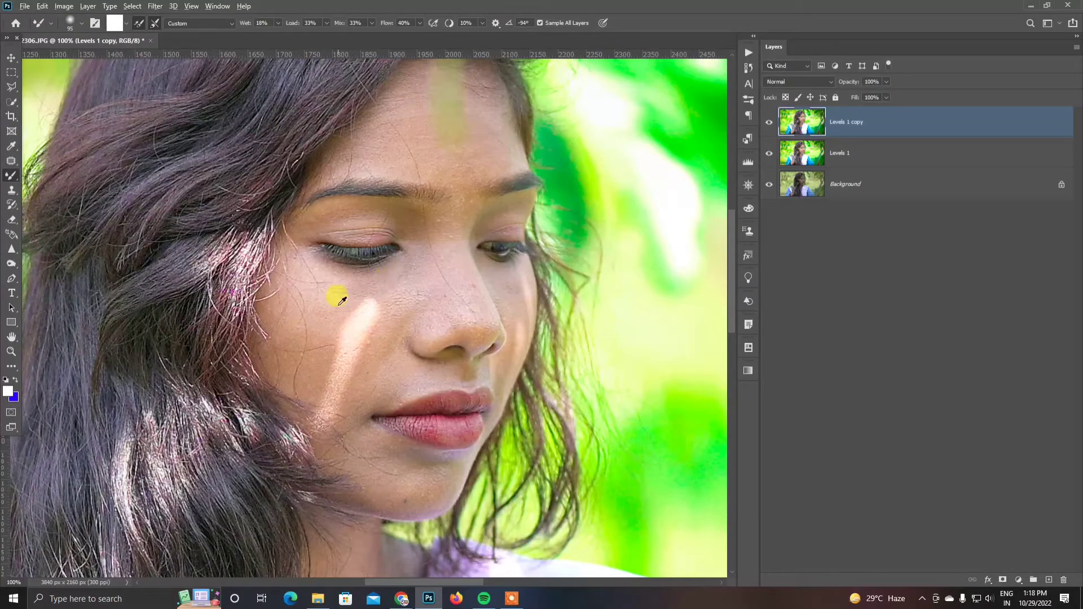
- Sample the cheek's skin tone and smooth the forehead and nose with a soft round Mixer Brush of about 75 px
alt+click(338, 307)
right_click(333, 299)
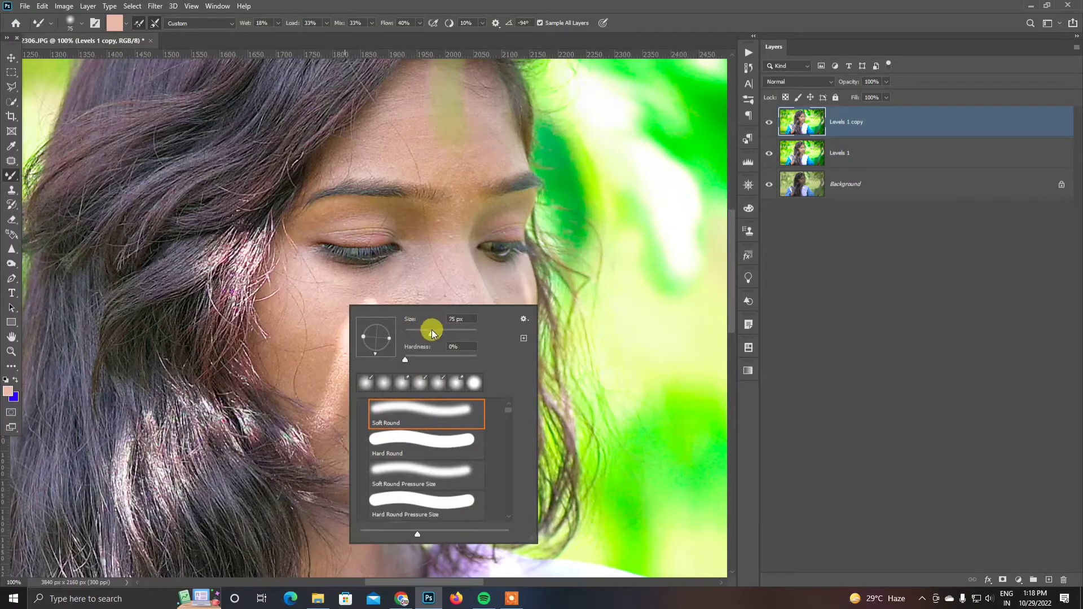
drag(435, 334, 431, 334)
click(440, 147)
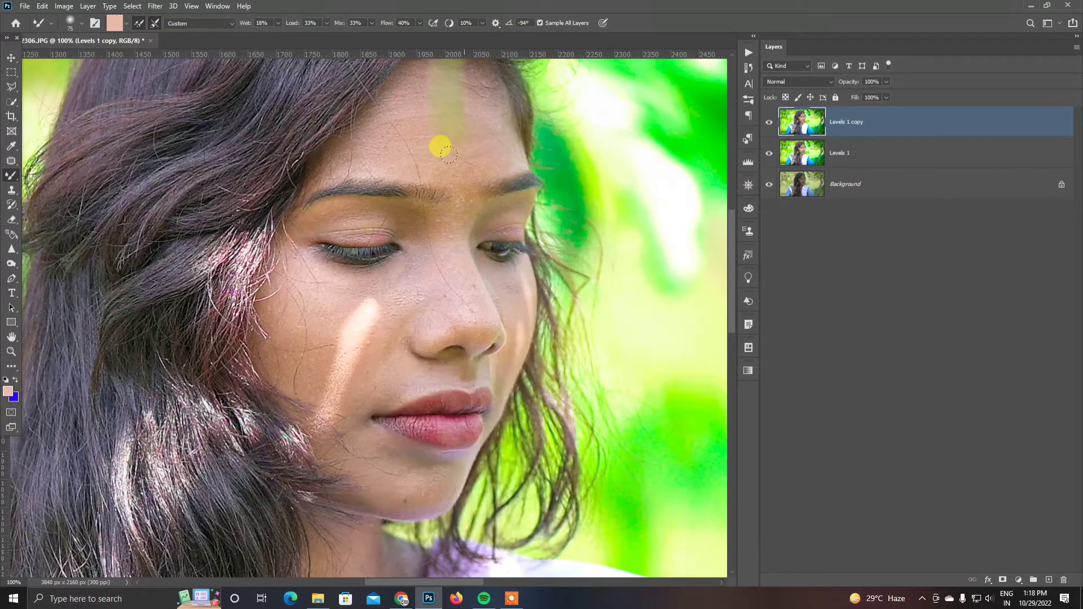
mouse_move(346, 151)
mouse_down()
mouse_move(404, 126)
mouse_move(415, 142)
mouse_move(418, 71)
mouse_move(341, 154)
mouse_move(413, 145)
mouse_move(396, 118)
mouse_move(442, 162)
mouse_move(481, 151)
mouse_move(472, 94)
mouse_move(497, 150)
mouse_move(442, 154)
mouse_move(455, 225)
mouse_move(453, 187)
mouse_move(440, 209)
mouse_move(447, 255)
mouse_move(403, 280)
mouse_move(389, 305)
mouse_move(422, 239)
mouse_move(445, 87)
mouse_move(460, 129)
mouse_move(449, 152)
mouse_move(420, 147)
mouse_move(422, 251)
mouse_move(413, 246)
mouse_move(455, 306)
mouse_move(439, 315)
mouse_move(557, 336)
mouse_move(475, 341)
mouse_up()
right_click(557, 339)
click(556, 341)
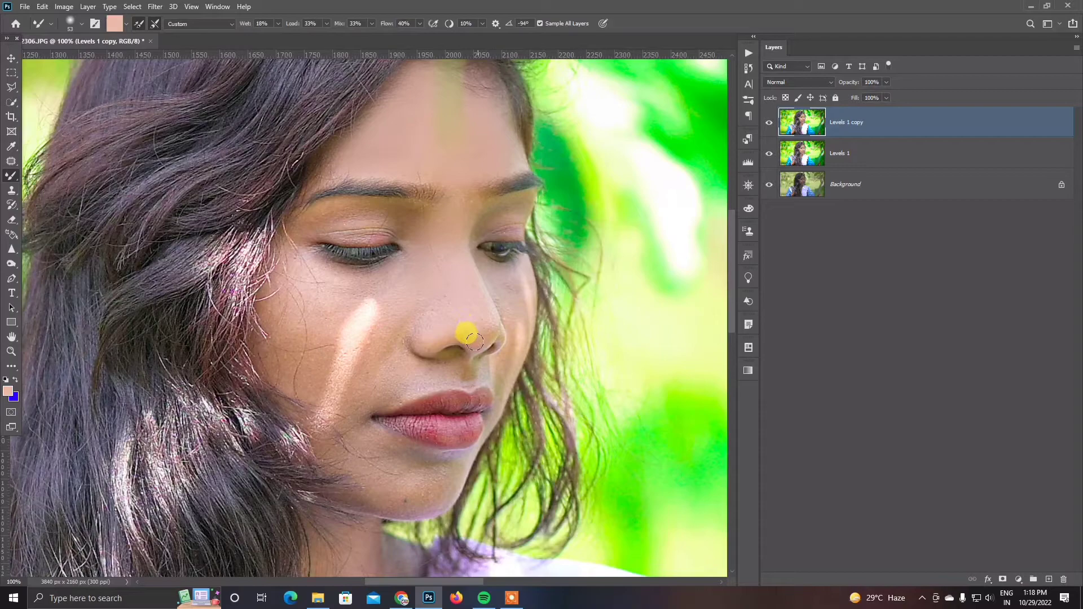
- Set the Mixer Brush size to 77 px and smooth the skin below the eye and across the cheek
right_click(395, 303)
click(478, 325)
click(390, 272)
mouse_move(390, 272)
mouse_down()
mouse_move(298, 259)
mouse_move(340, 294)
mouse_move(290, 308)
mouse_move(290, 371)
mouse_move(317, 326)
mouse_move(294, 389)
mouse_up()
right_click(321, 331)
click(403, 360)
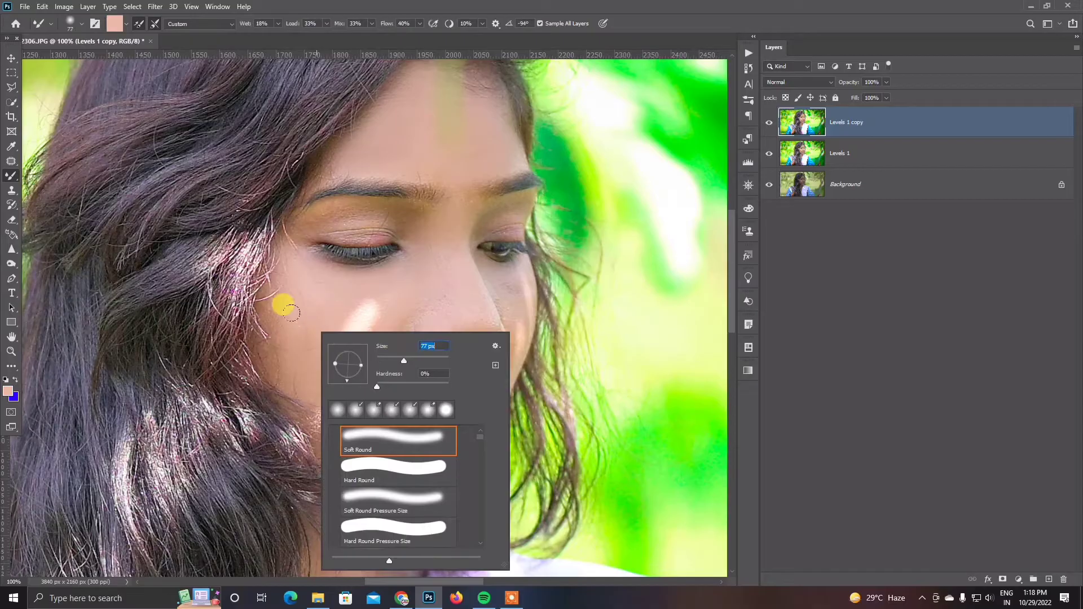
click(291, 315)
drag(273, 316, 265, 361)
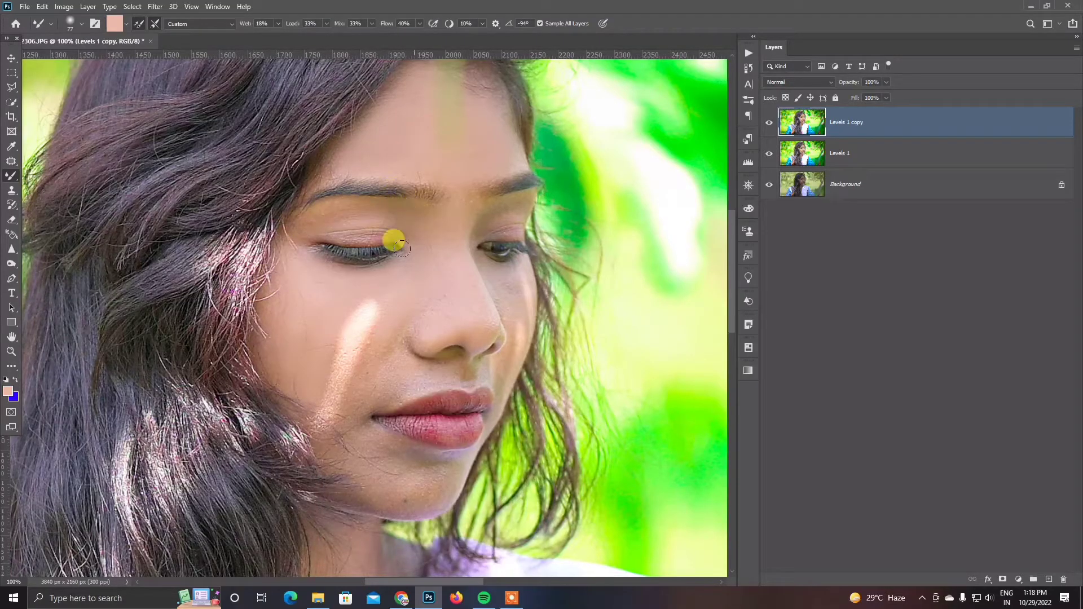
mouse_move(376, 379)
mouse_down()
mouse_move(386, 236)
mouse_move(399, 276)
mouse_move(357, 301)
mouse_move(368, 252)
mouse_move(337, 281)
mouse_move(342, 254)
mouse_move(344, 326)
mouse_move(367, 333)
mouse_move(352, 315)
mouse_move(394, 364)
mouse_move(426, 366)
mouse_move(412, 397)
mouse_move(342, 365)
mouse_up()
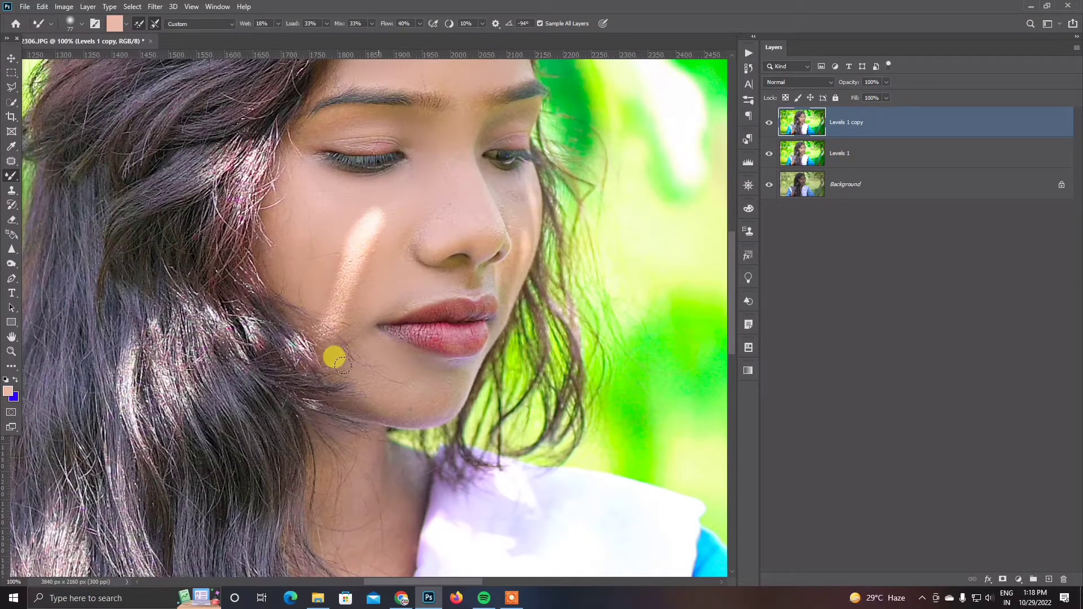